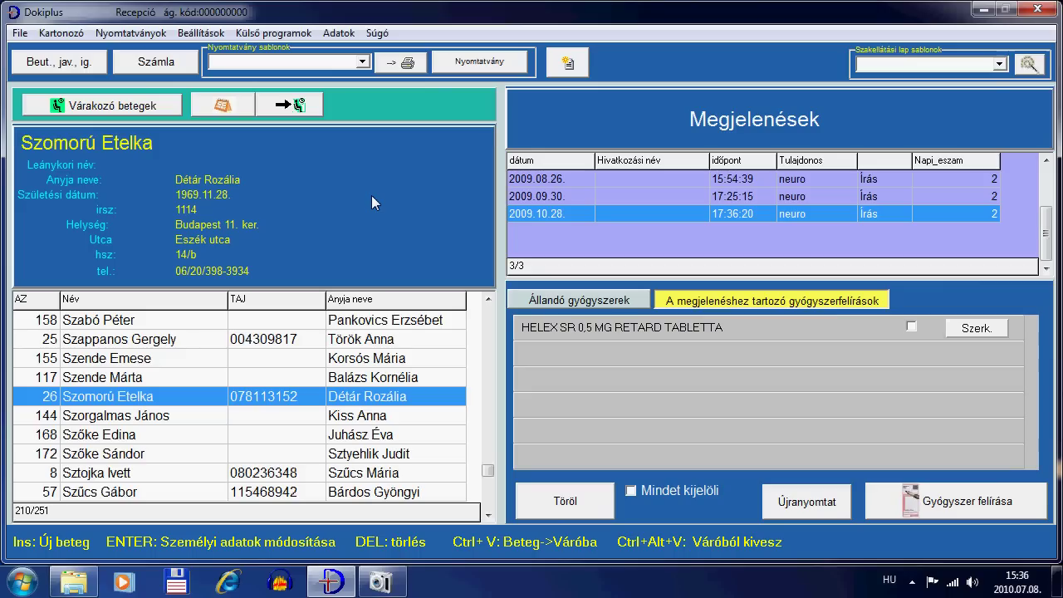
left_click(666, 216)
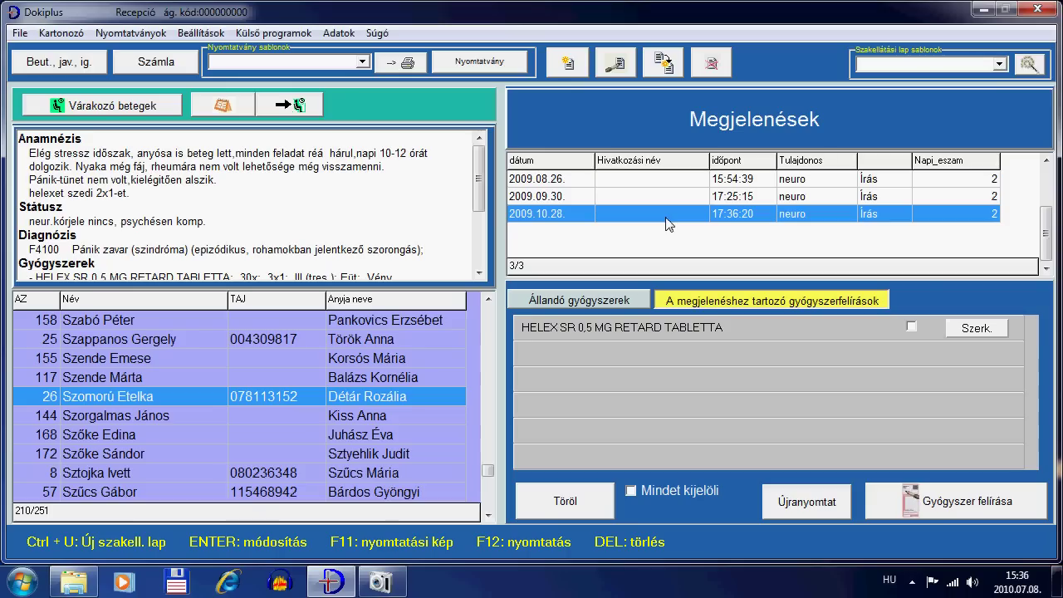
mouse_move(631, 328)
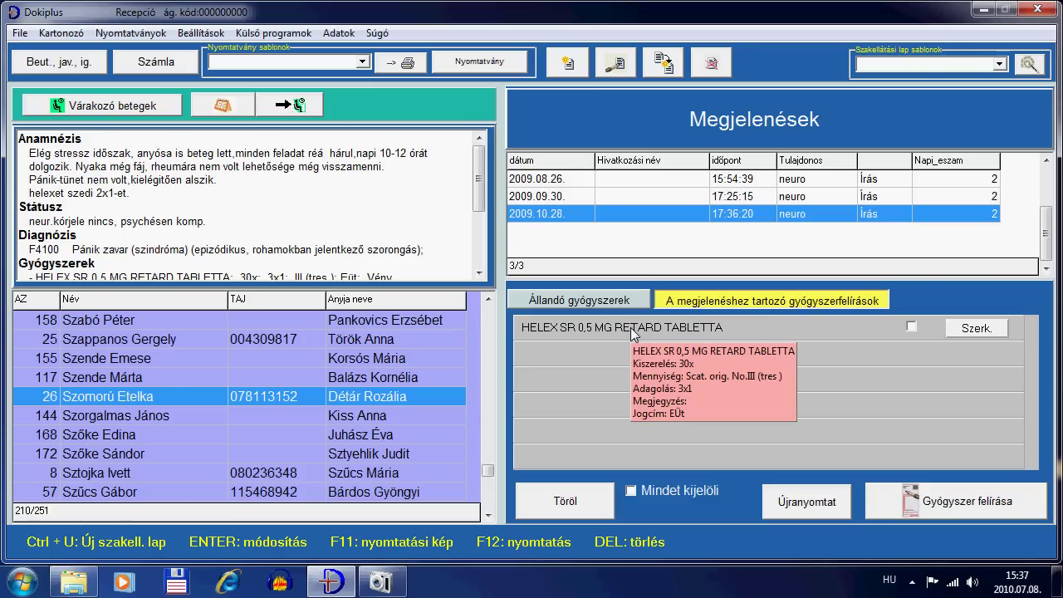
left_click(352, 398)
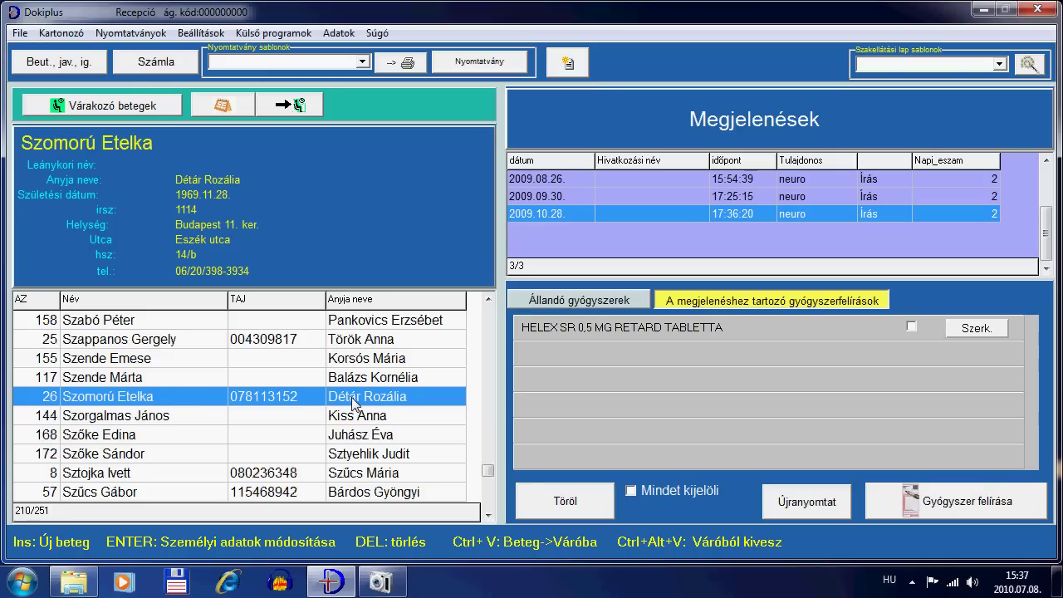
Step: Find the patient by part of her name and step back to her 2009.11.04 visit notes
type("máty")
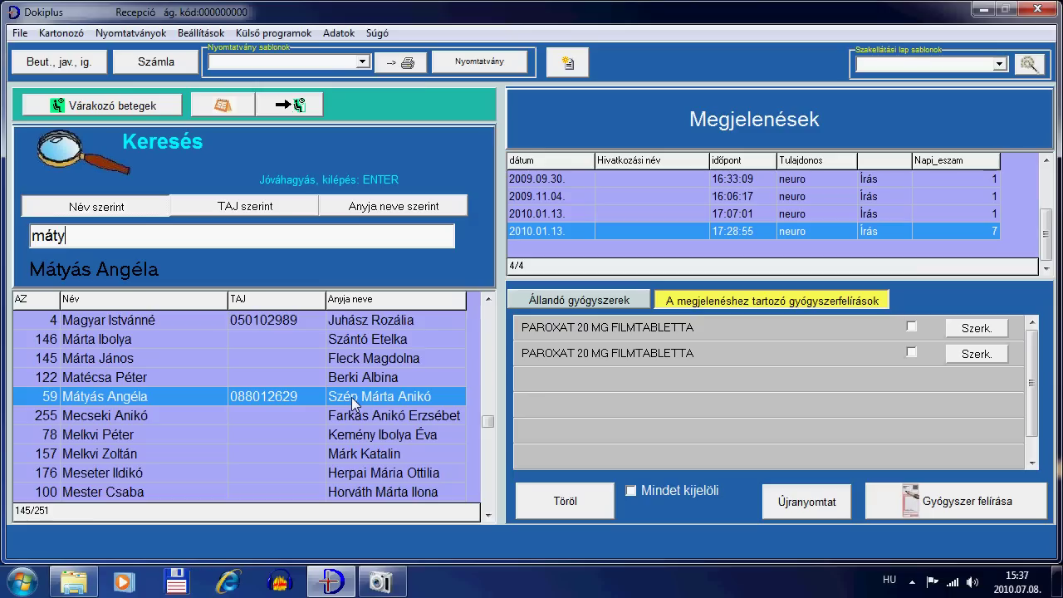
key("Return")
key("Tab")
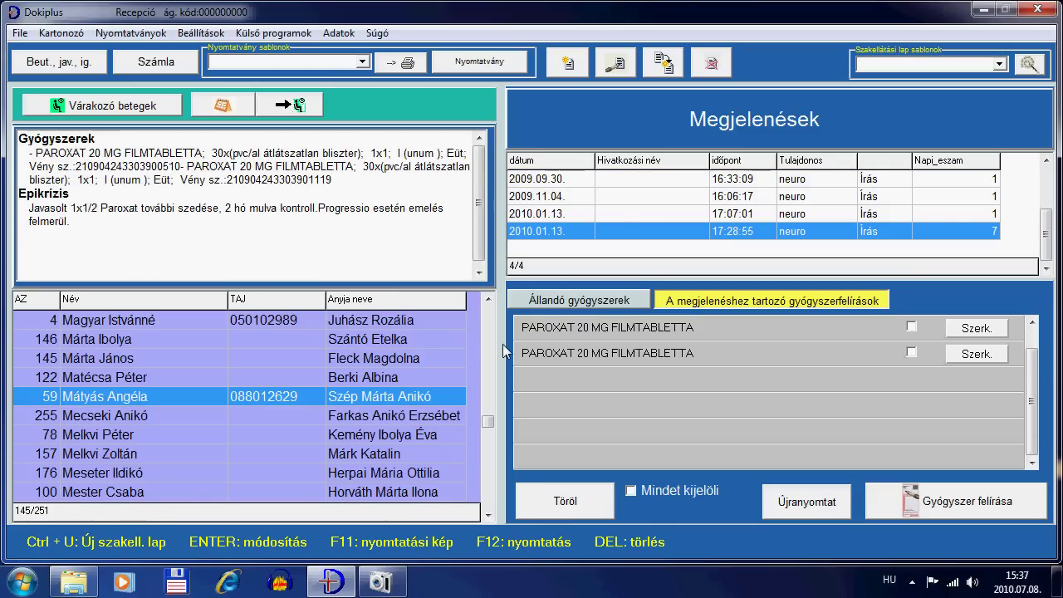
mouse_move(541, 353)
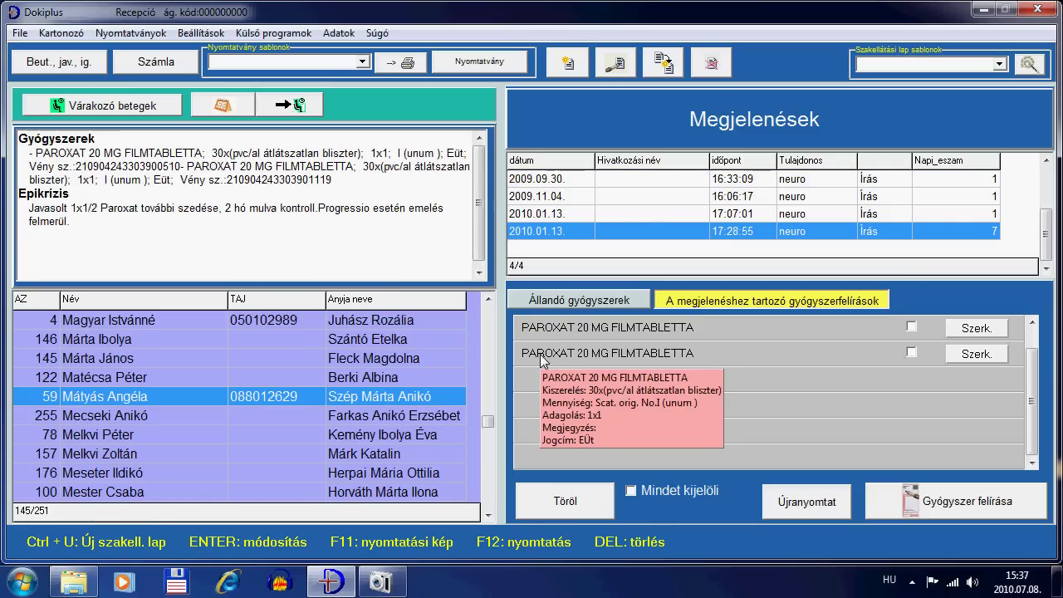
key("Up")
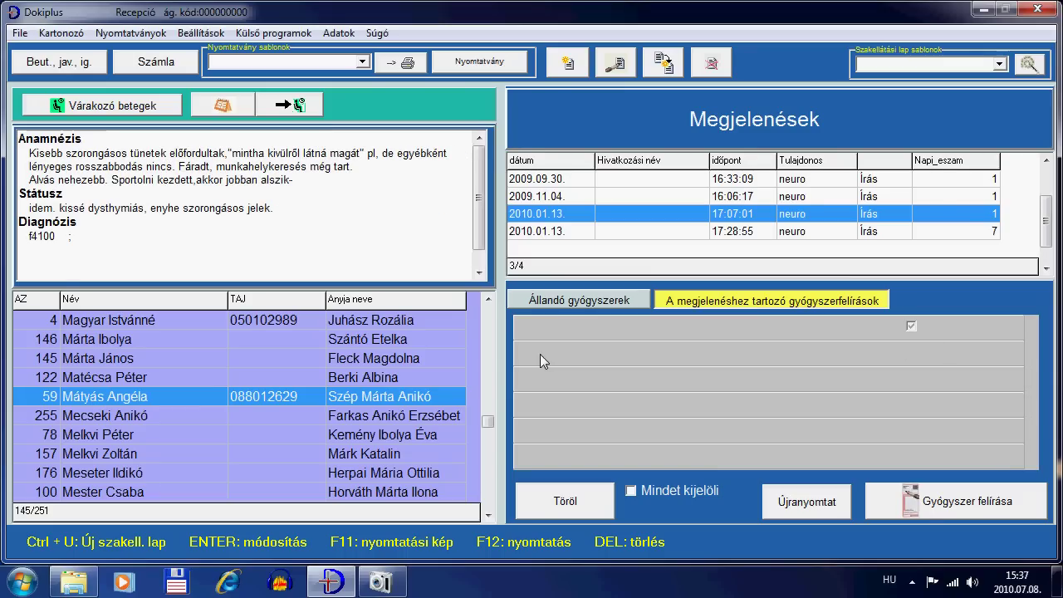
key("Up")
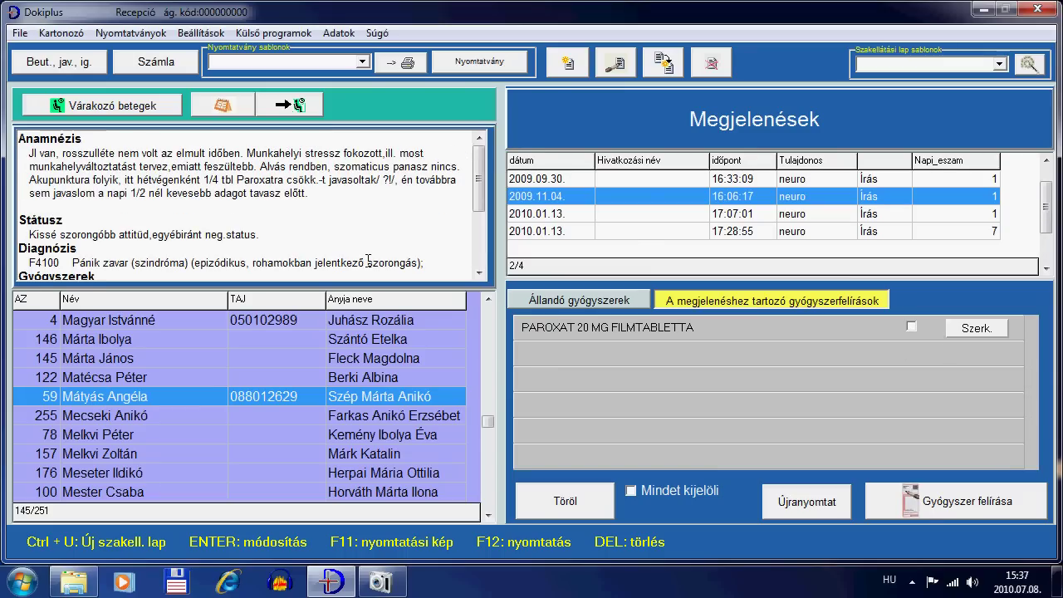
Step: Read the 2009.09.30 visit notes, then return to her personal details
left_click(479, 273)
left_click(479, 273)
left_click(479, 272)
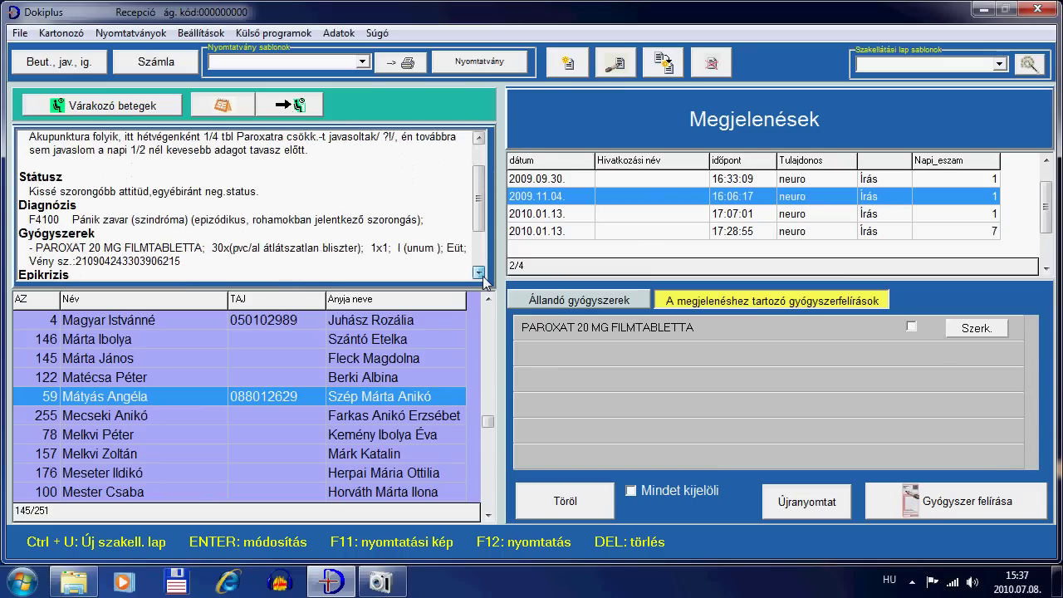
left_click(479, 272)
left_click(479, 272)
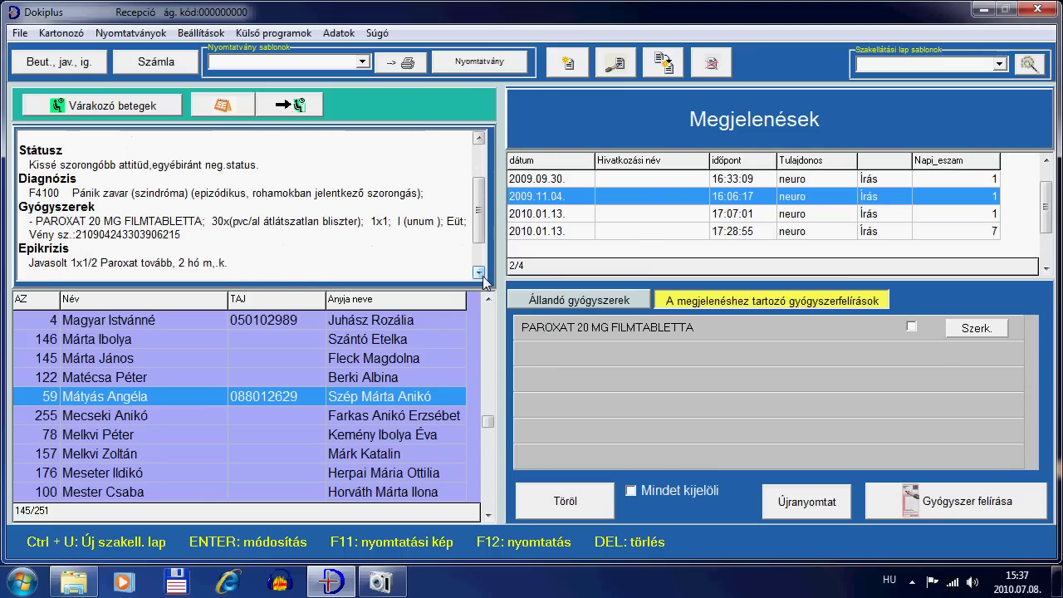
left_click(536, 181)
left_click_drag(480, 168, 481, 217)
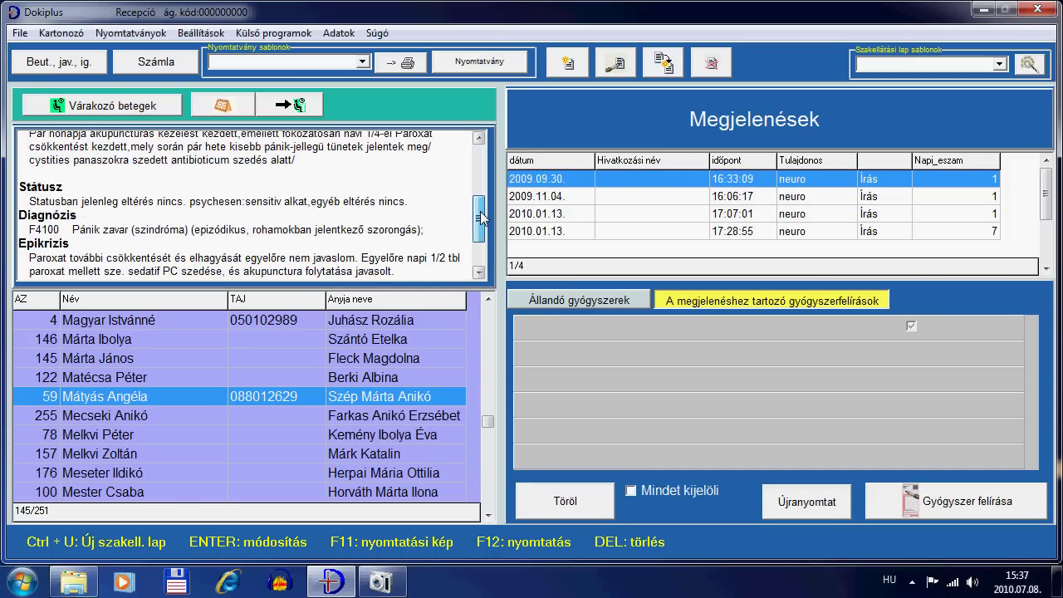
left_click(320, 399)
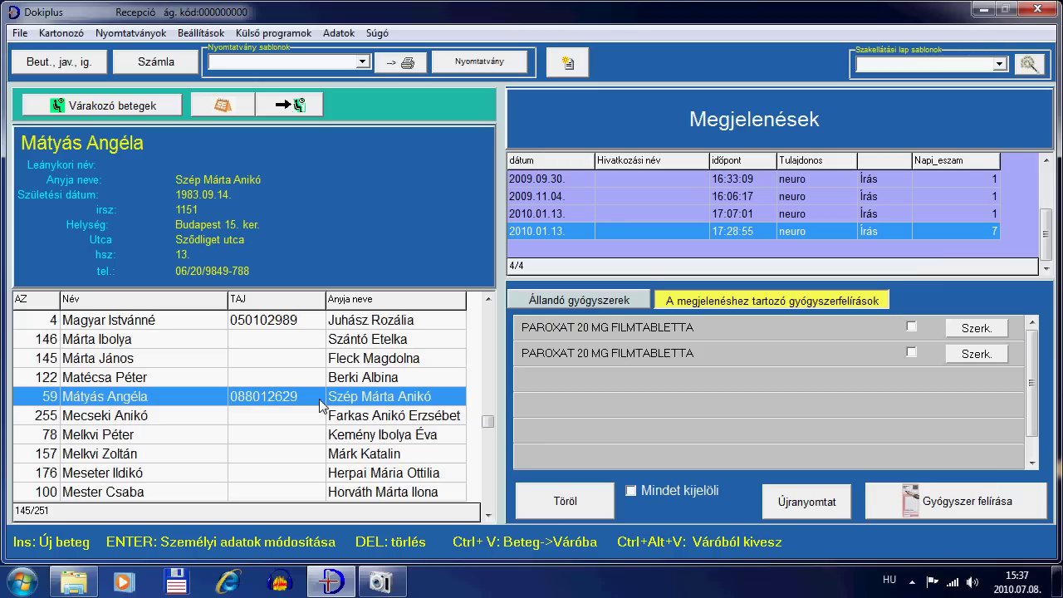
key("Tab")
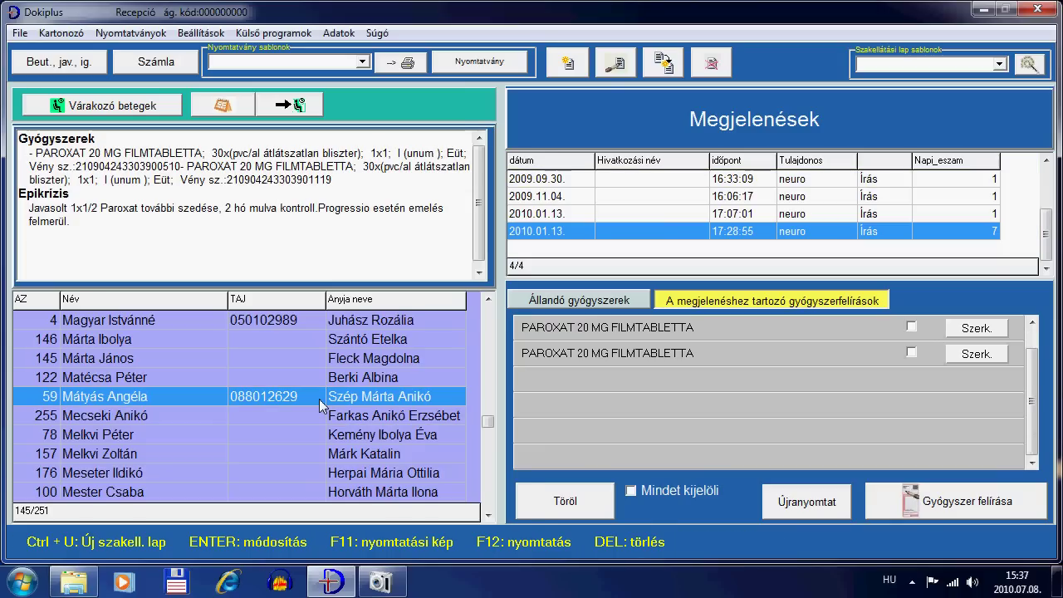
key("Tab")
key("Tab")
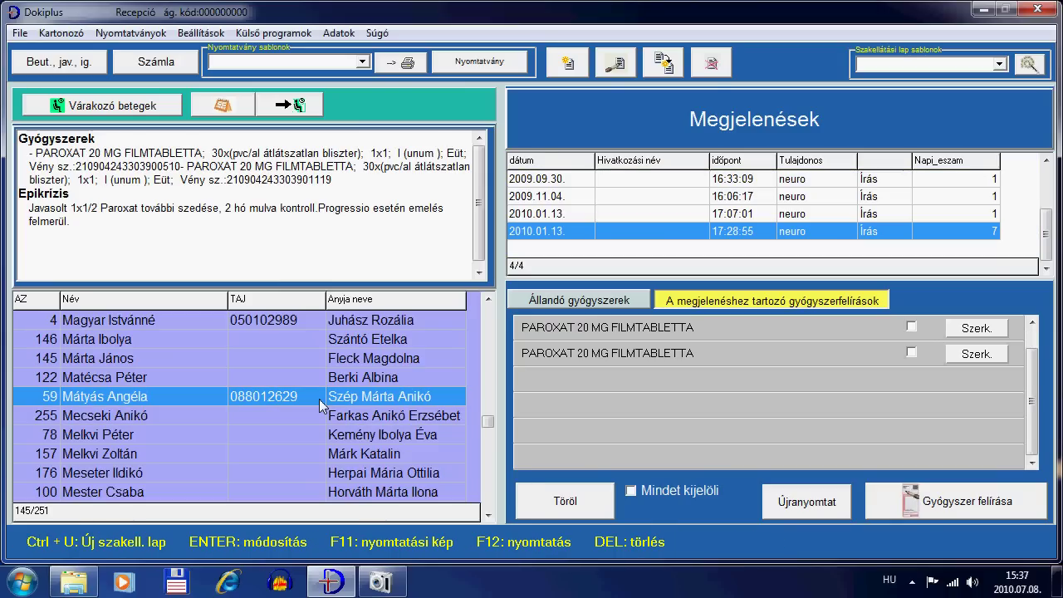
key("Tab")
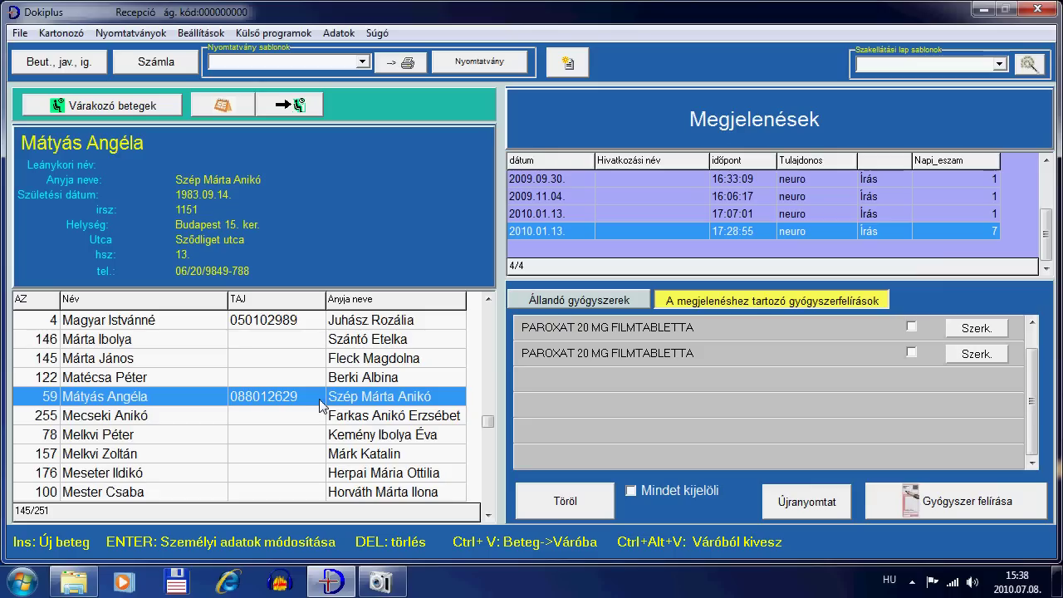
Step: Look up two more patients by surname and open each one's card
type("kiss")
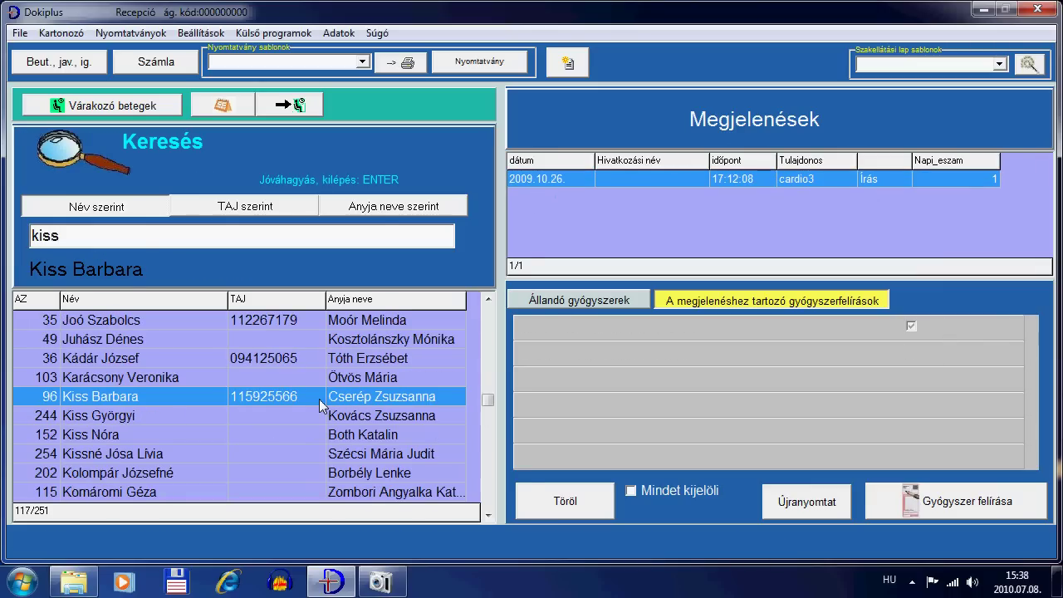
key("Return")
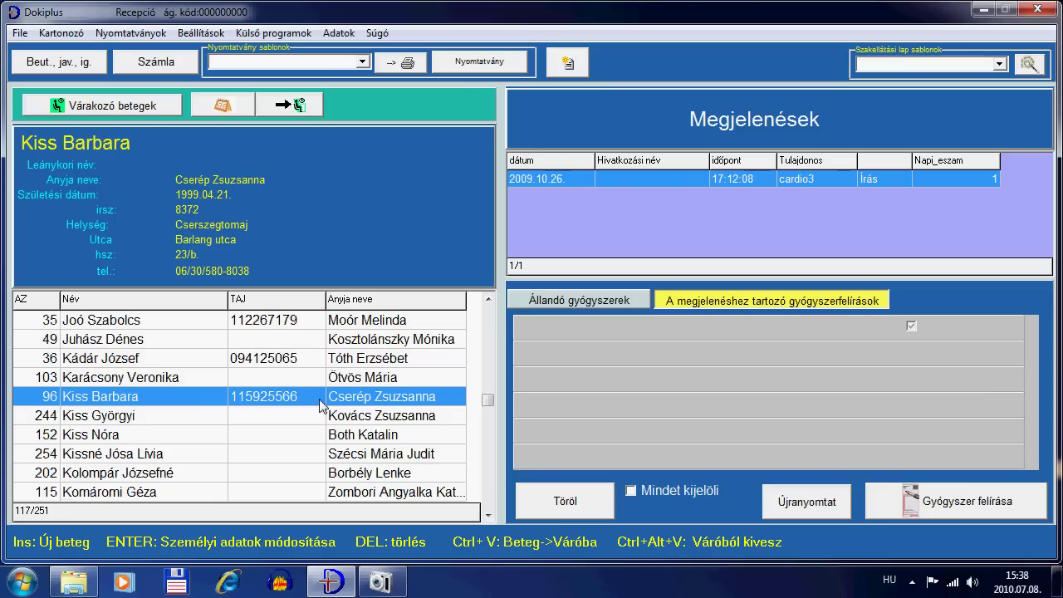
type("n")
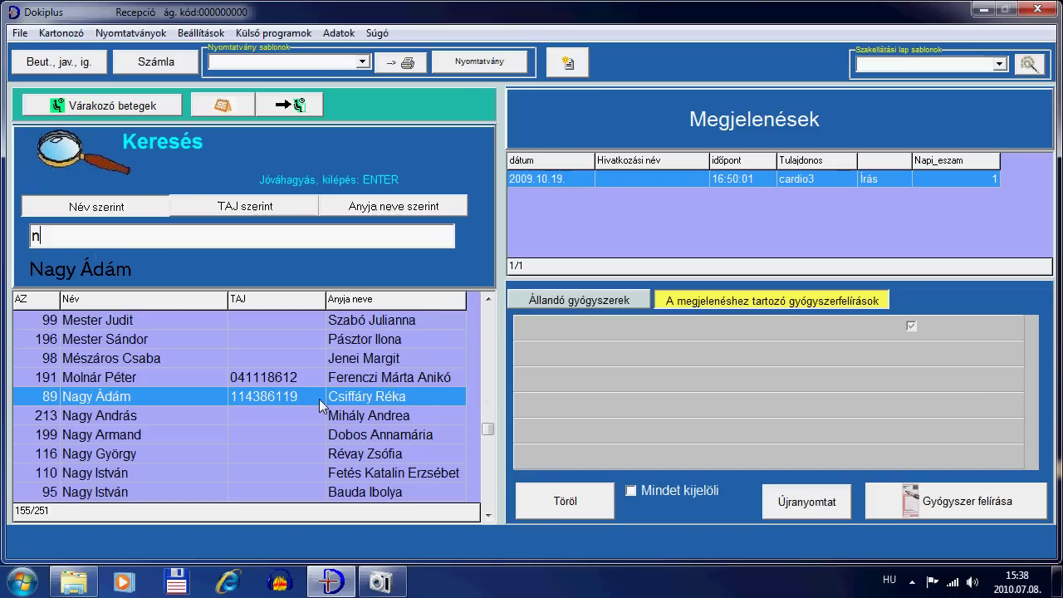
type("agy")
key("Return")
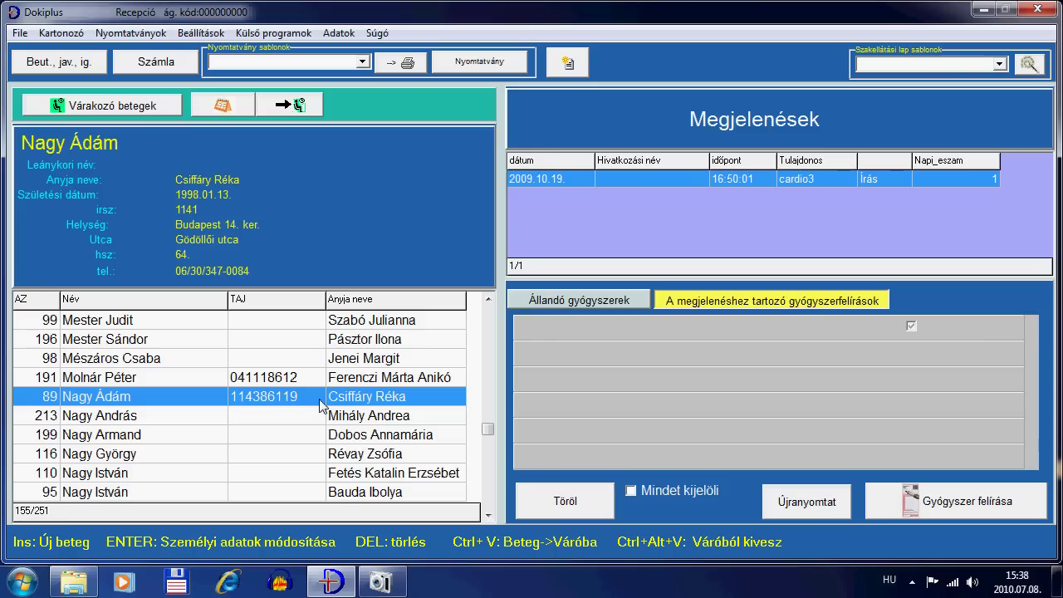
Step: Open the patient found by TAJ number, then start a new empty patient search
type("12")
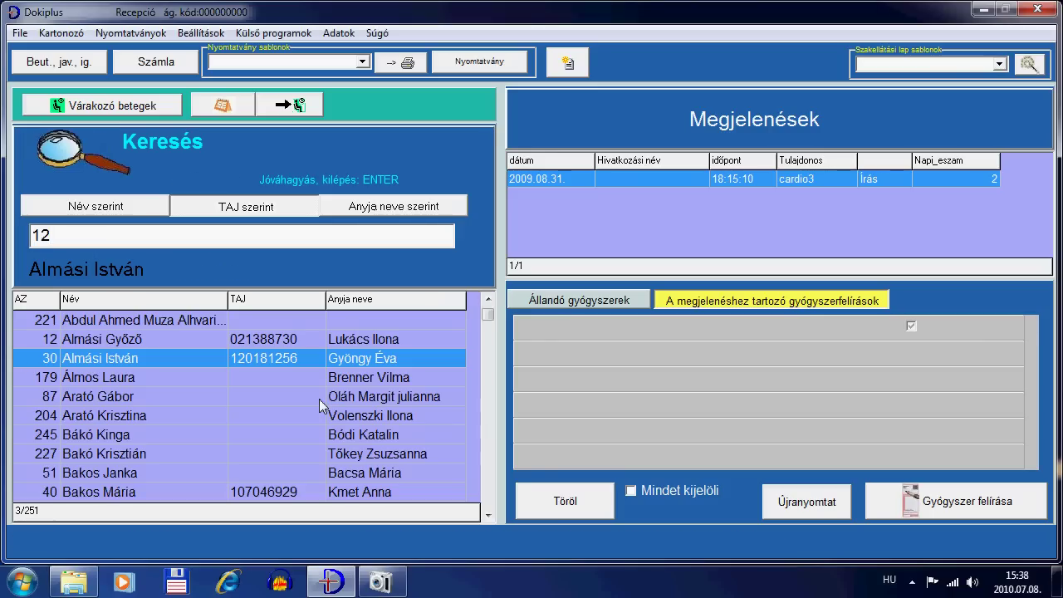
key("Return")
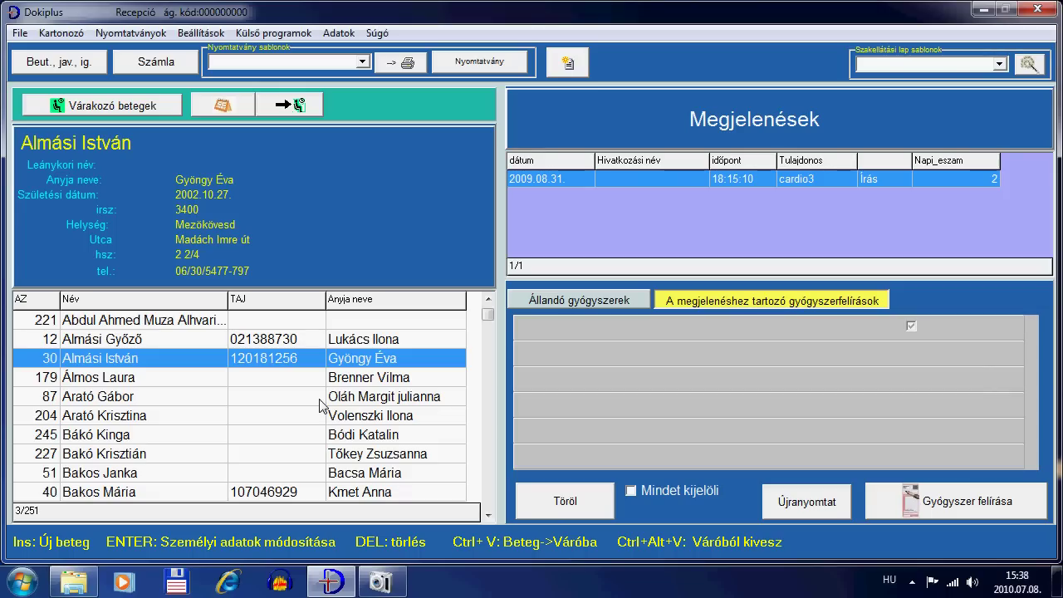
key("ctrl+f")
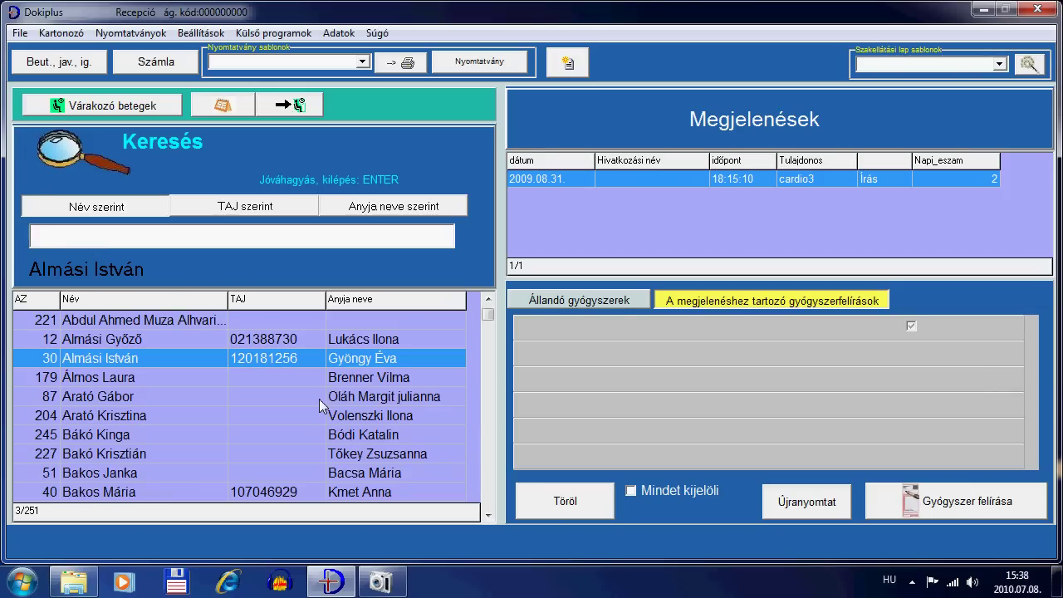
Step: Search by surname, narrow the results and open the wanted patient with visits 2009.10.22 and 2010.01.05
type("nag")
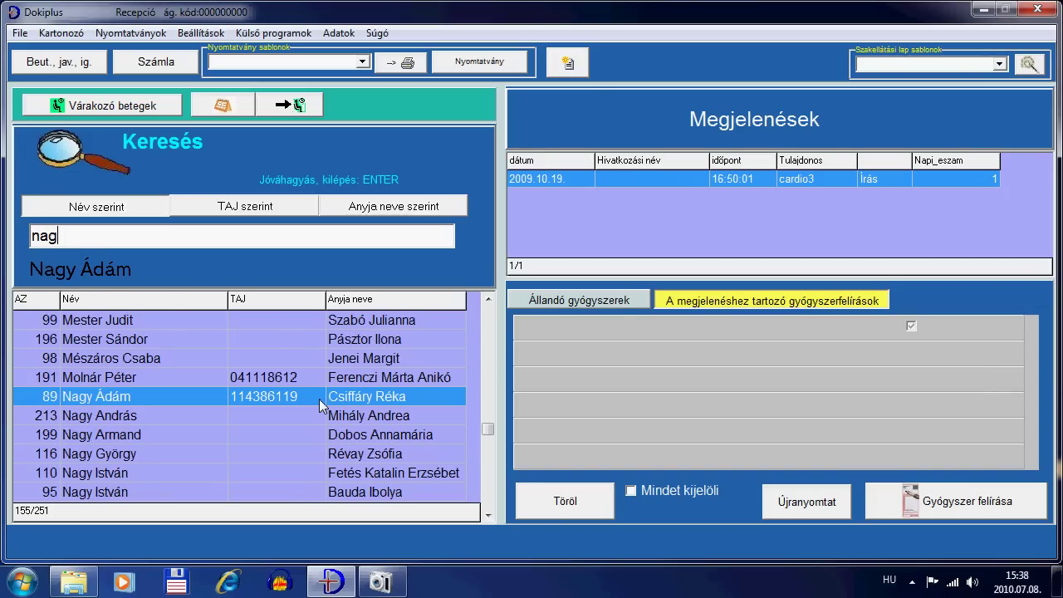
type("y")
key("Down")
key("Down")
key("Down")
key("Down")
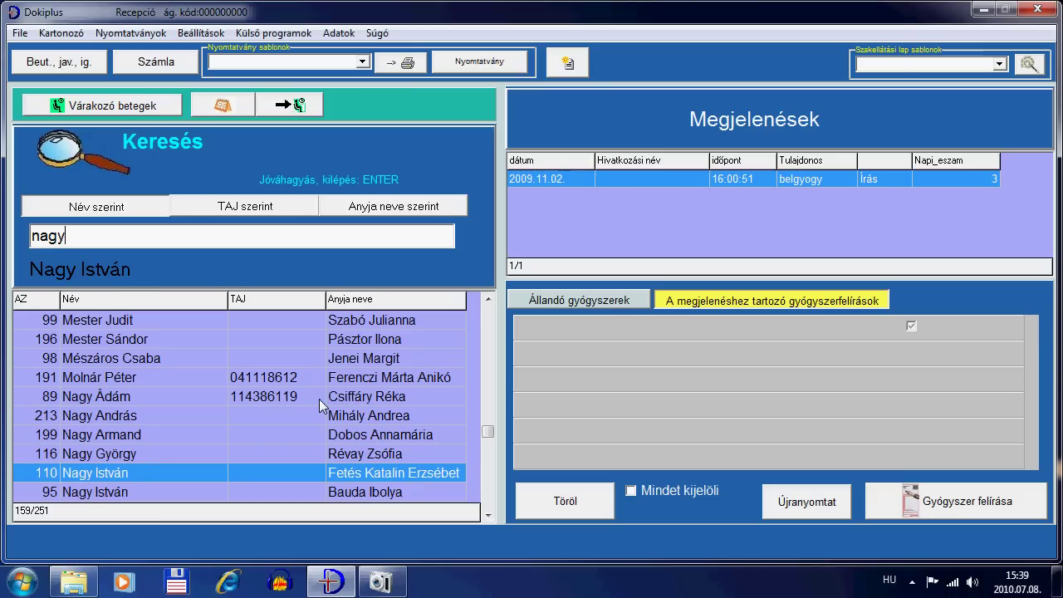
key("Up")
key("Up")
key("Up")
key("Up")
type("i")
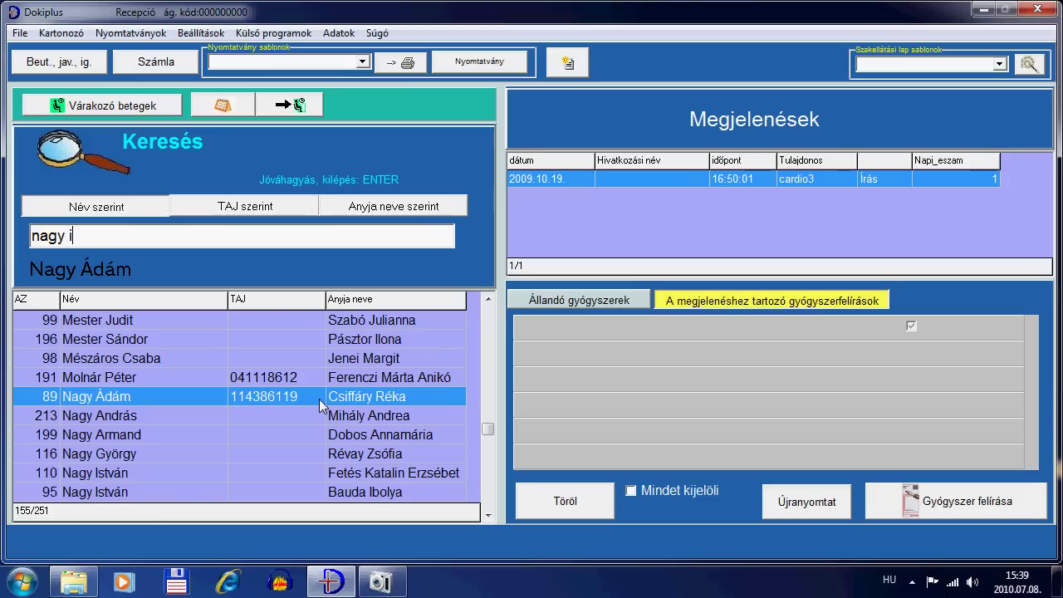
key("Down")
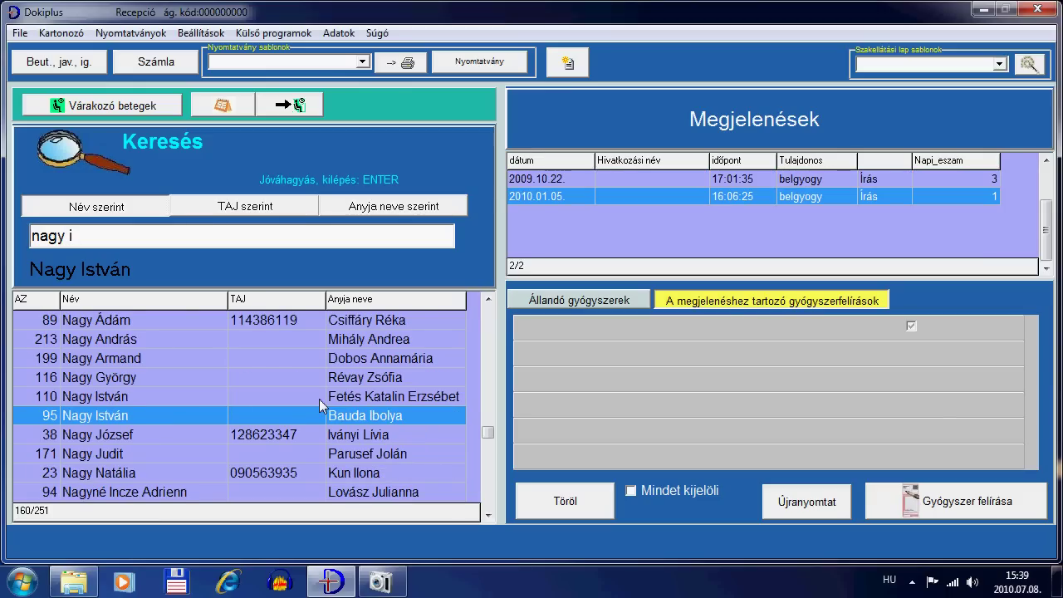
key("Down")
key("Up")
key("Return")
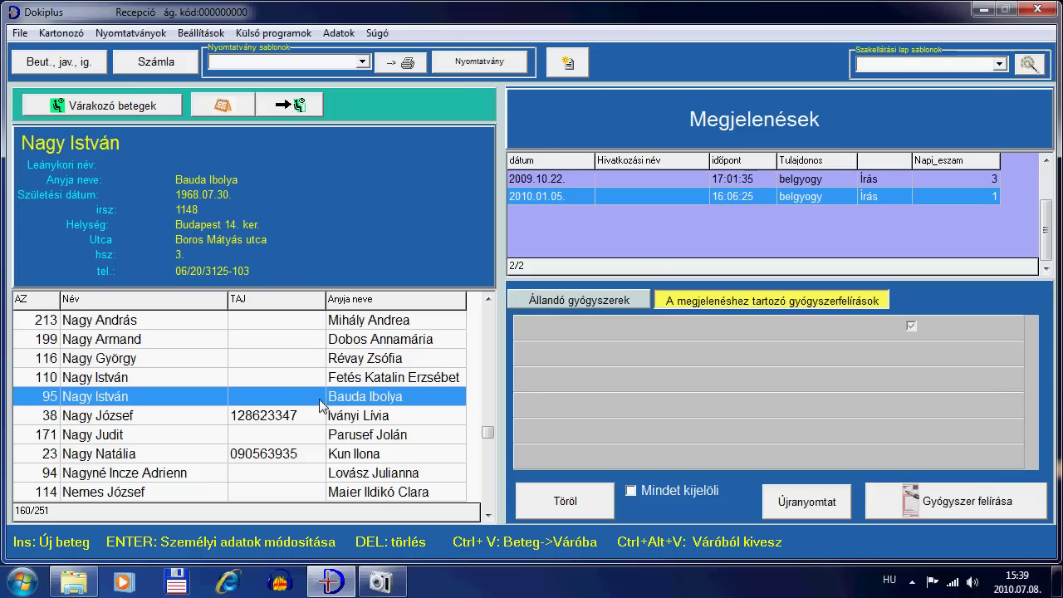
Step: Start a new patient card and enter the patient's full name and mother's name
key("Insert")
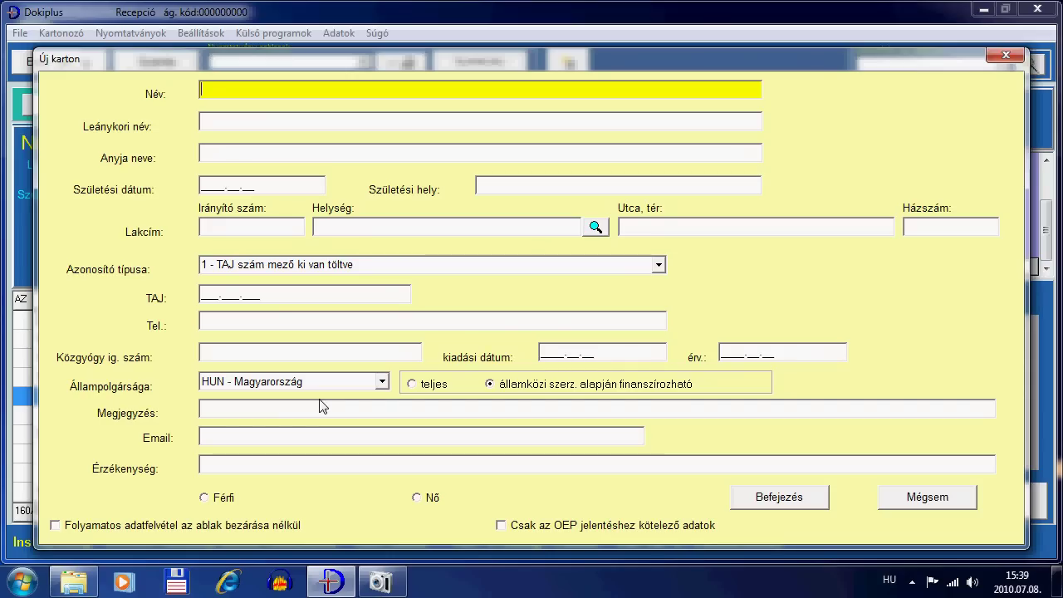
key("Tab")
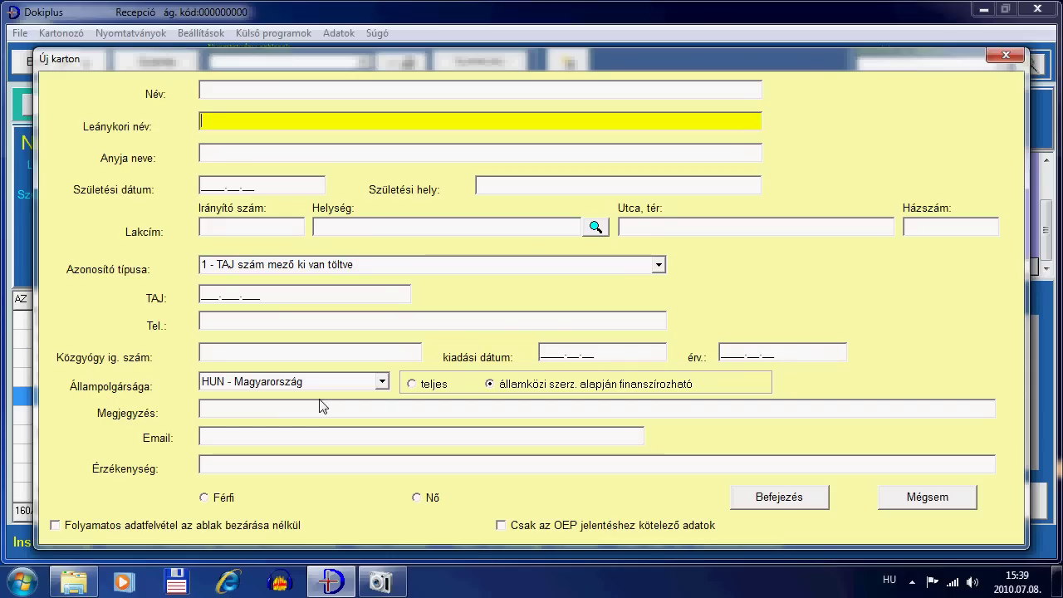
key("Tab")
key("shift+Tab")
key("shift+Tab")
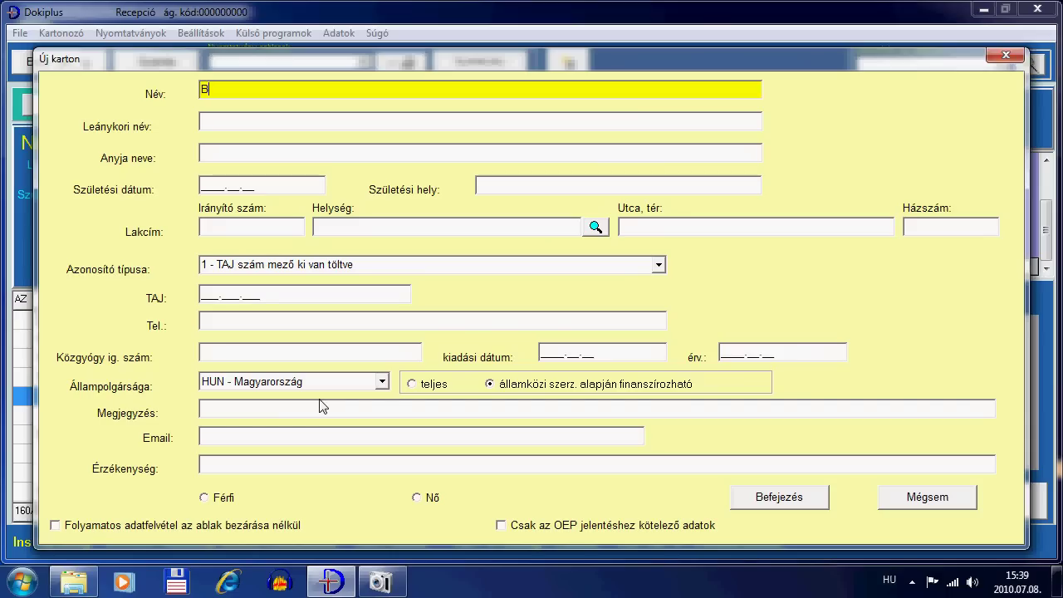
key("Tab")
key("Tab")
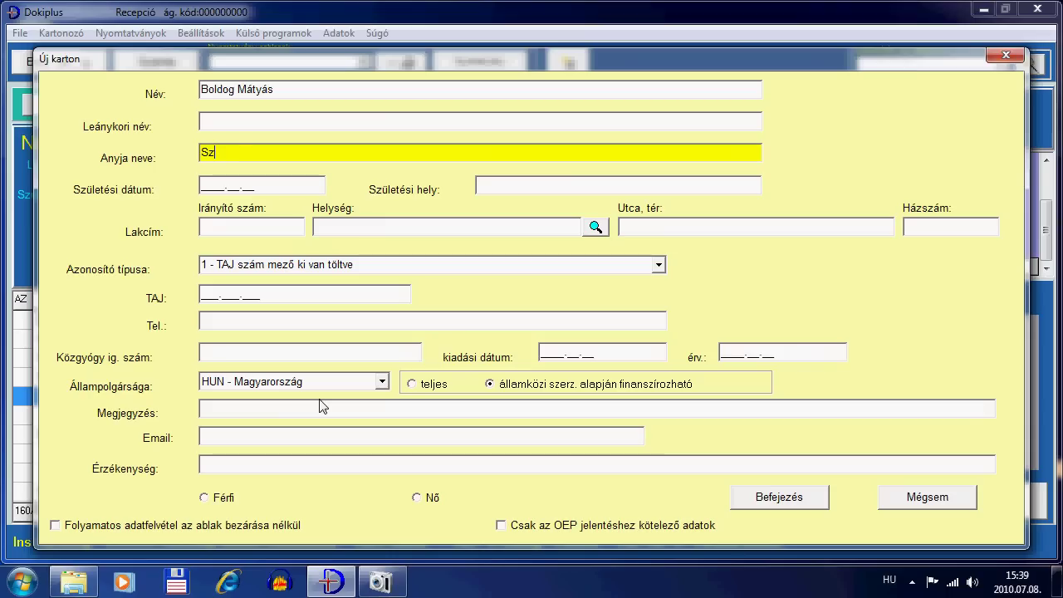
Step: Fill in the birth date, birth place, postal code and street address
key("Tab")
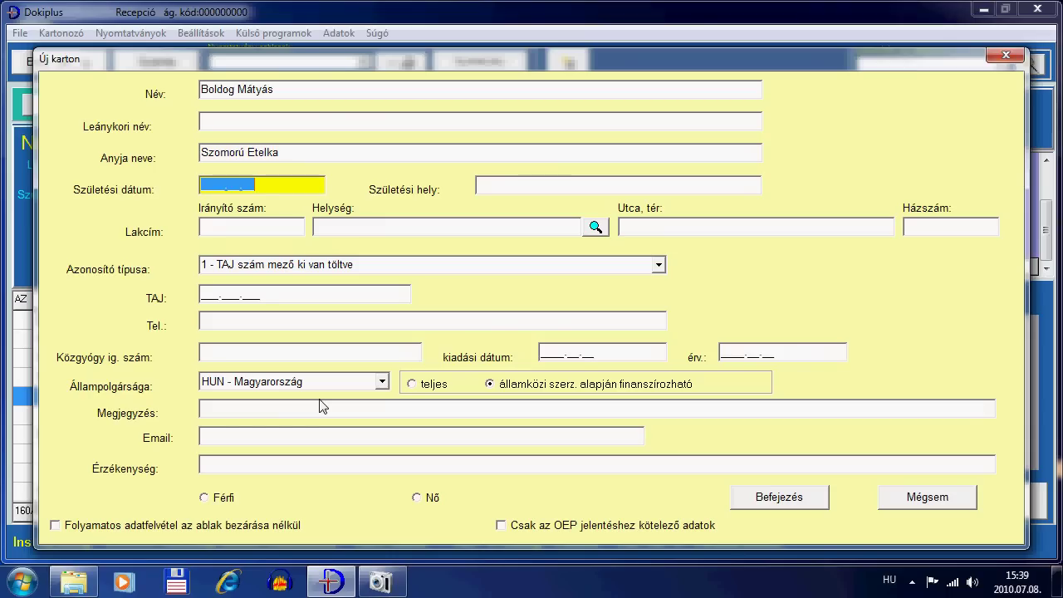
type("1987.03.23")
key("Tab")
type("K")
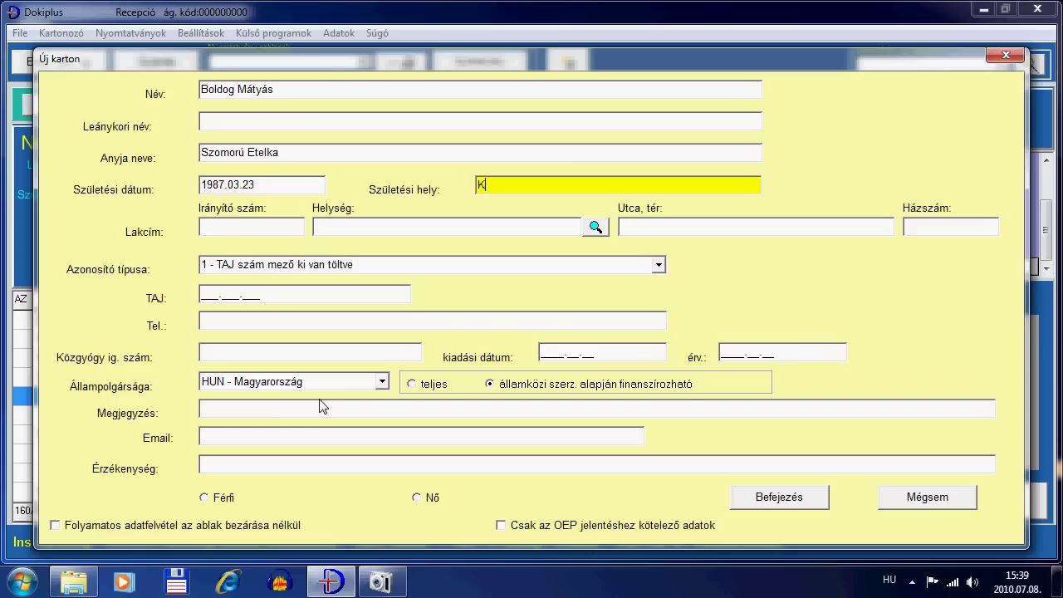
type("iskunh")
type("alas")
key("Tab")
type("6237")
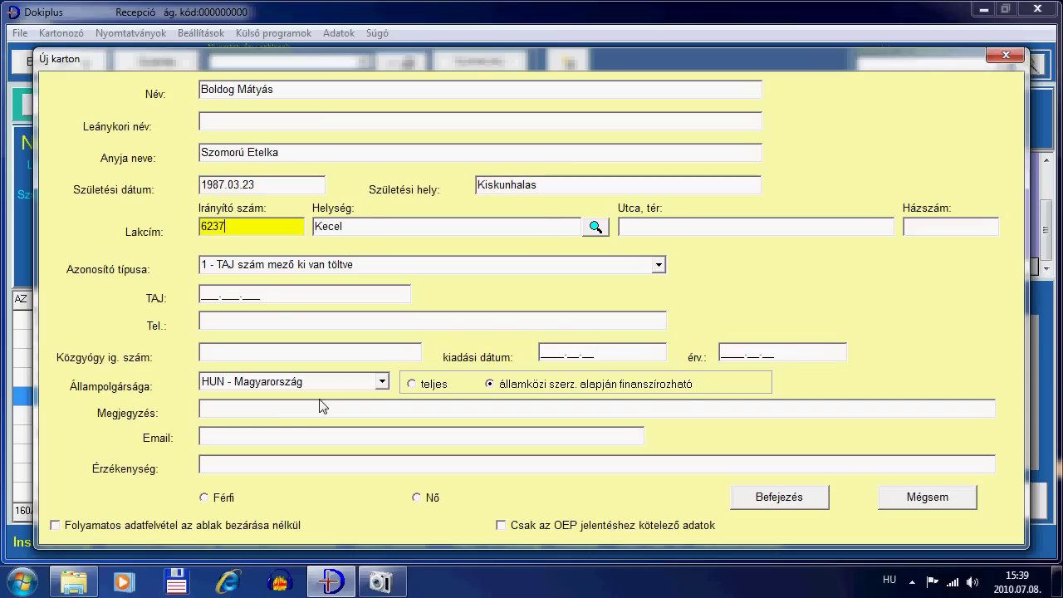
key("Tab")
type("K")
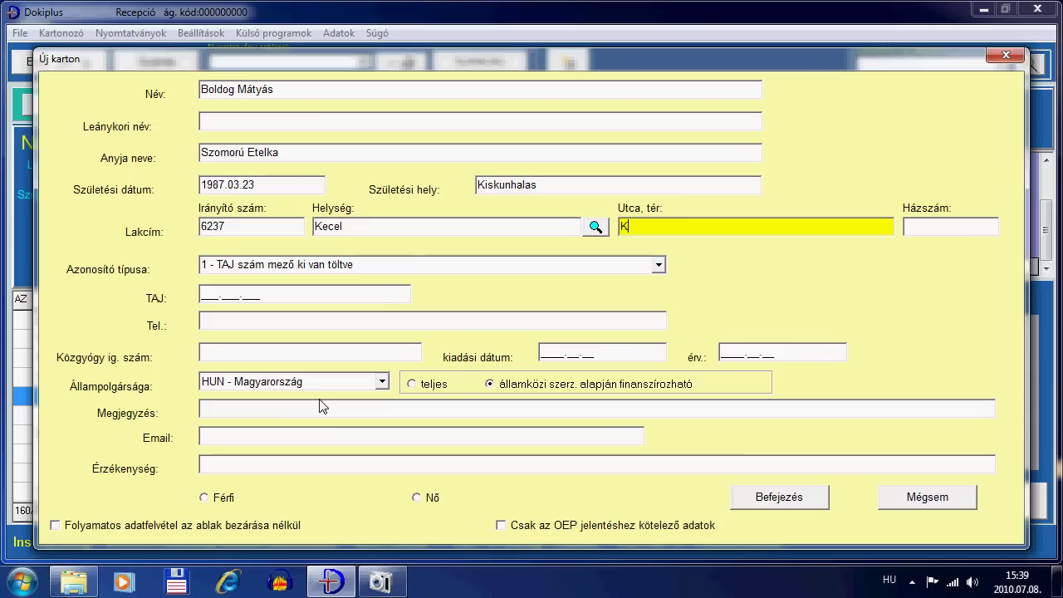
type("ossuth")
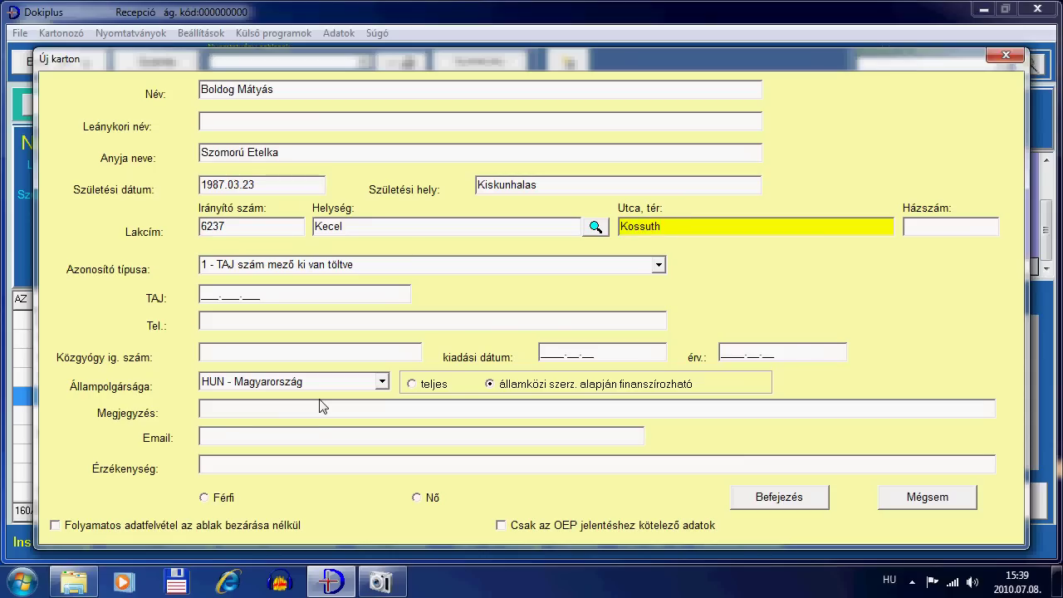
type(" u.")
key("Tab")
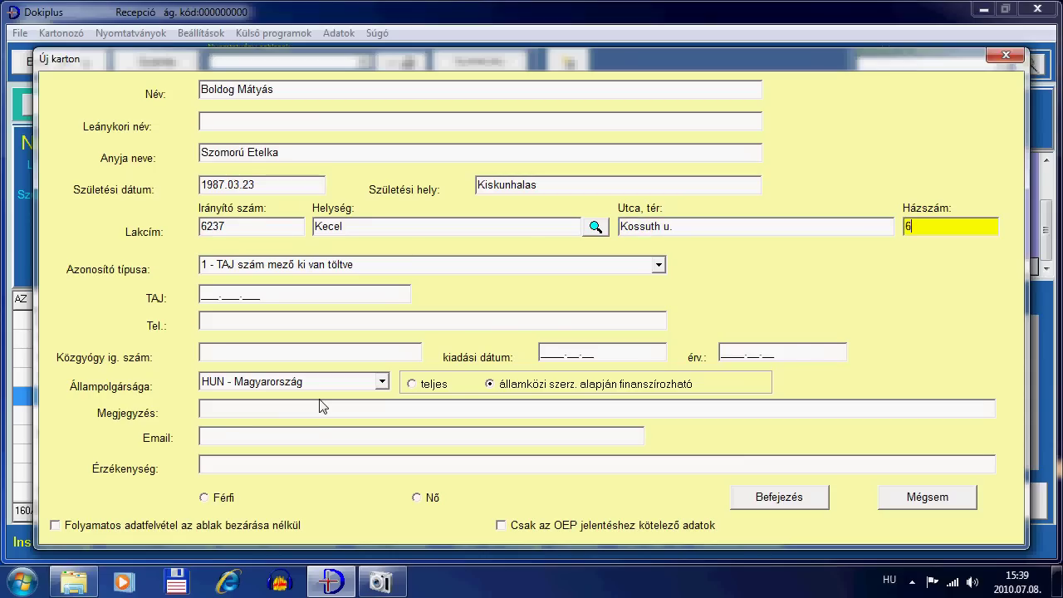
key("Tab")
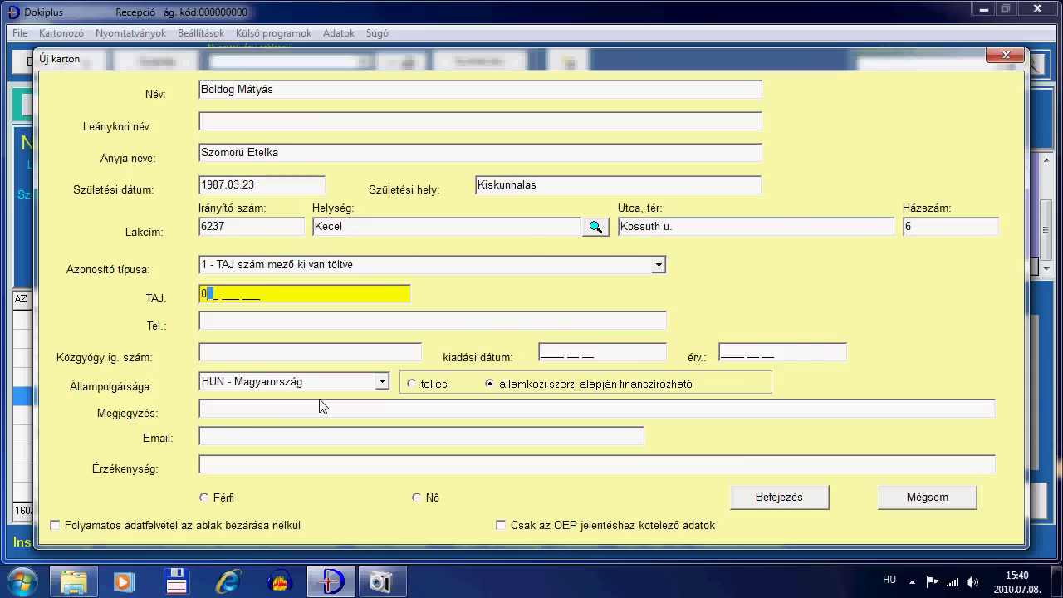
Step: Enter the patient's TAJ number and phone number, skipping the Közgyógy fields
key("Tab")
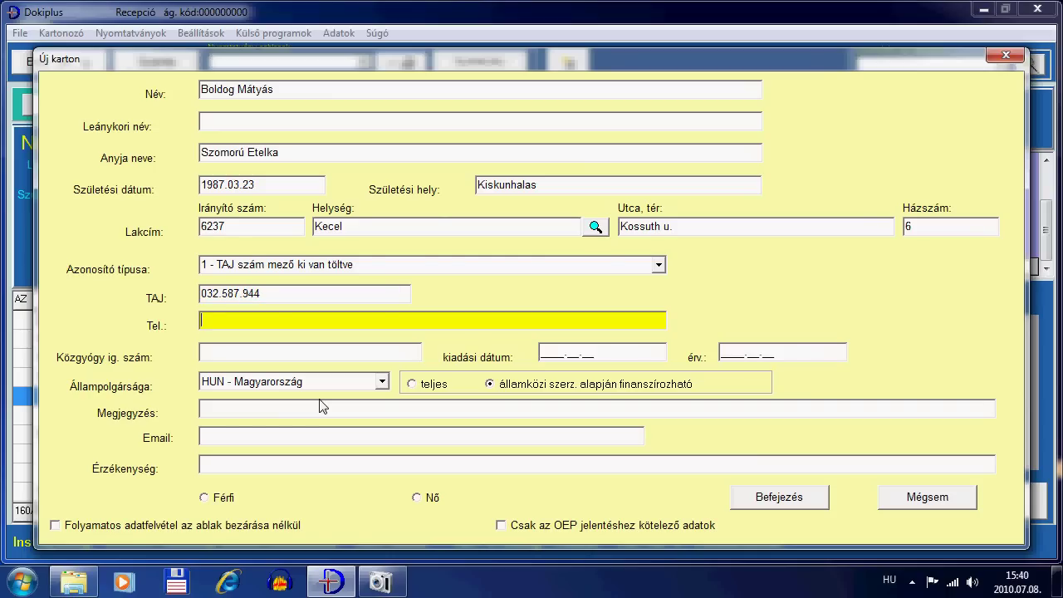
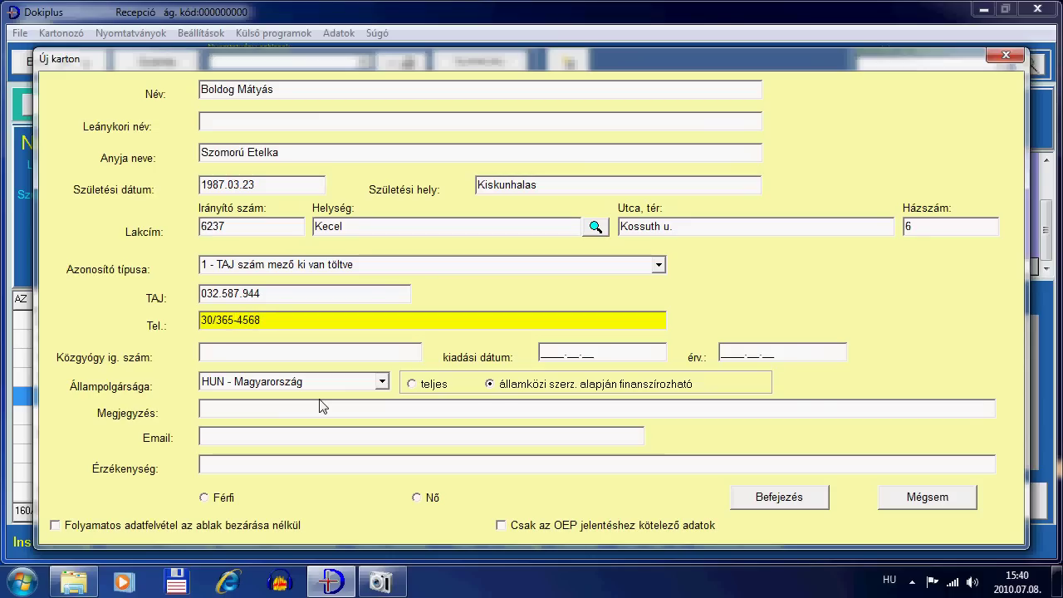
key("Tab")
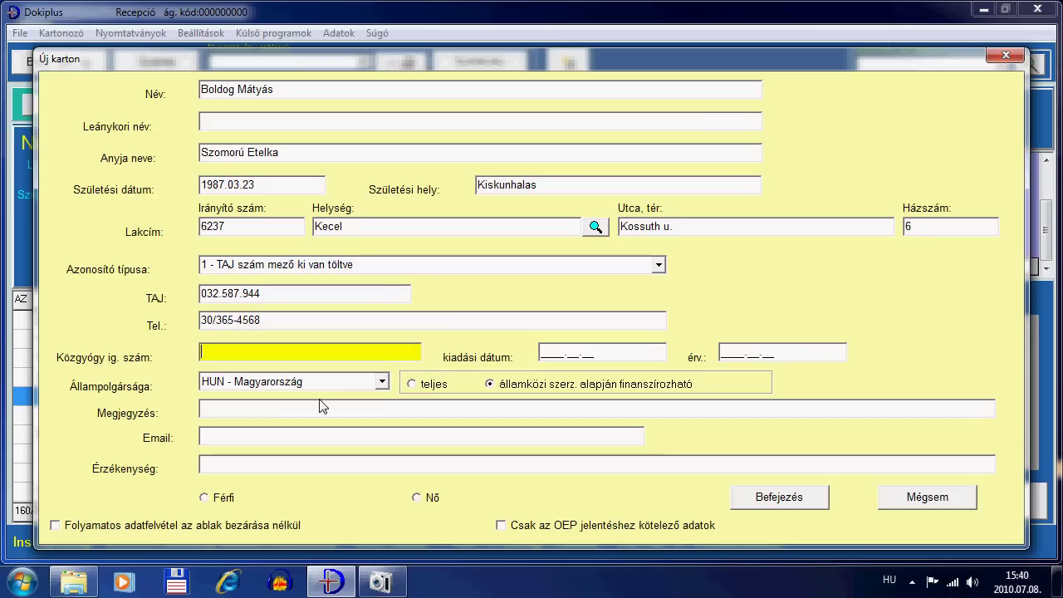
key("Tab")
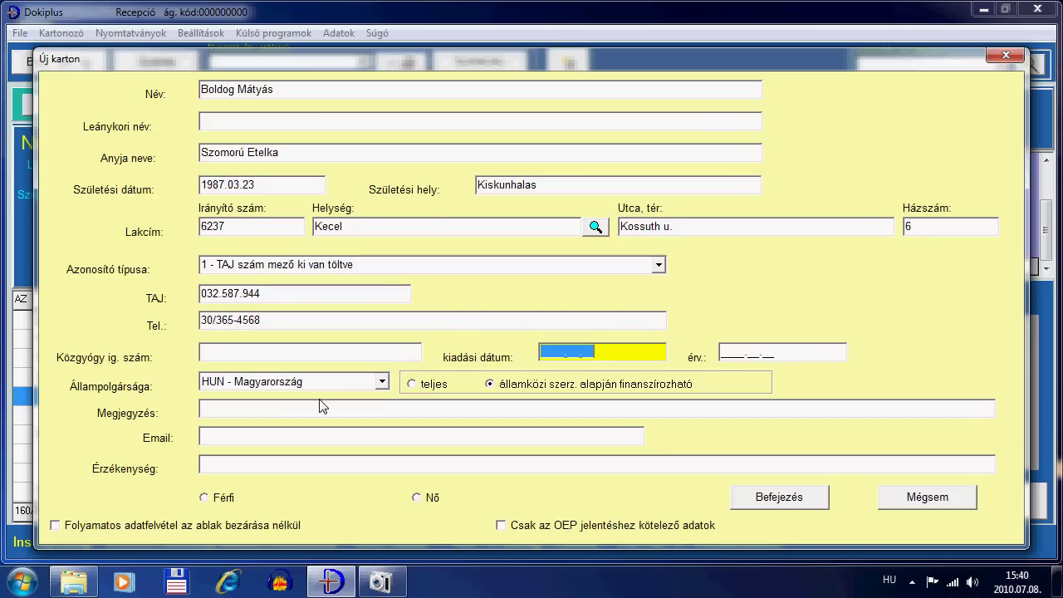
Step: Set the patient's sex to Férfi and fill in his e-mail address
left_click(204, 498)
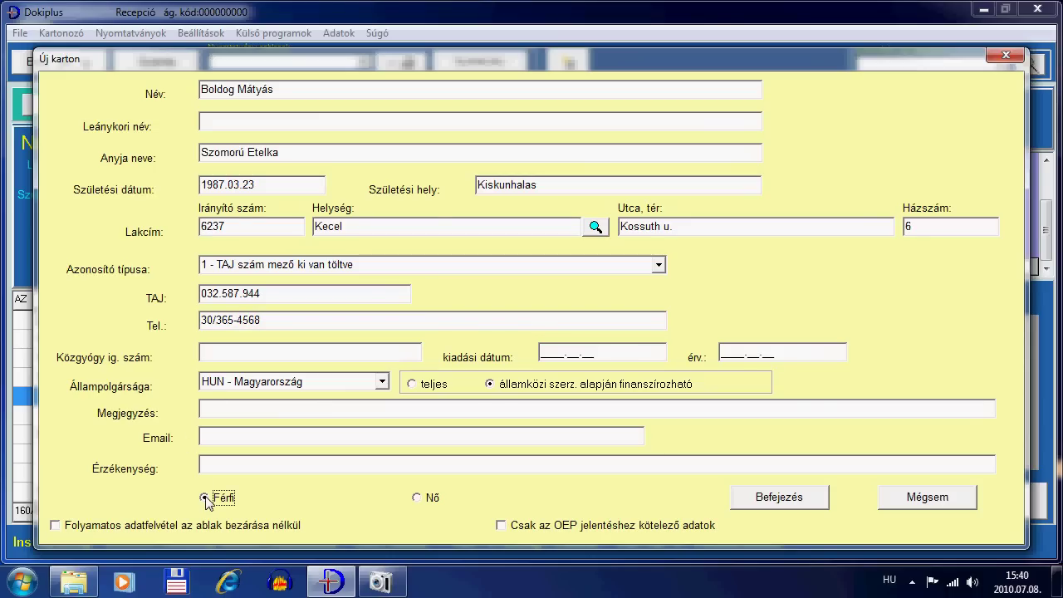
left_click(275, 431)
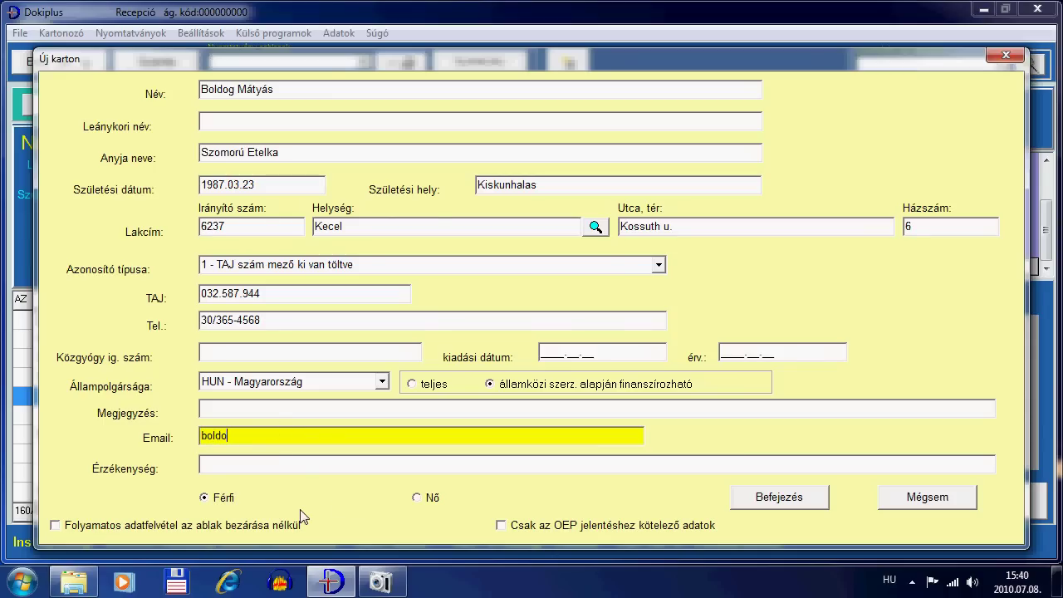
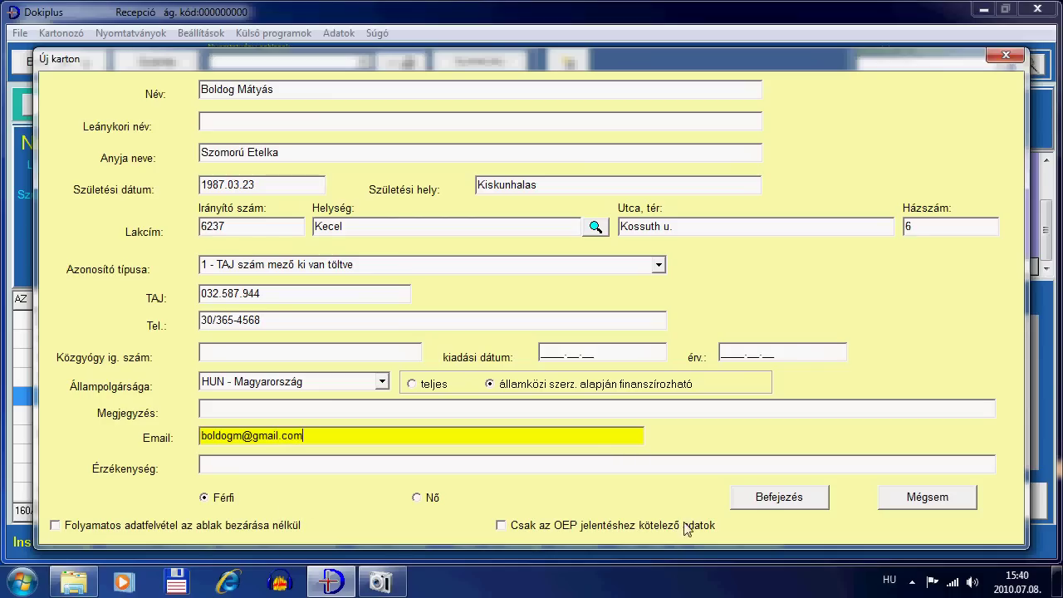
Step: Save the card with Azonosító típusa set to '0 - TAJ szám mező nincs kitöltve'
left_click(776, 500)
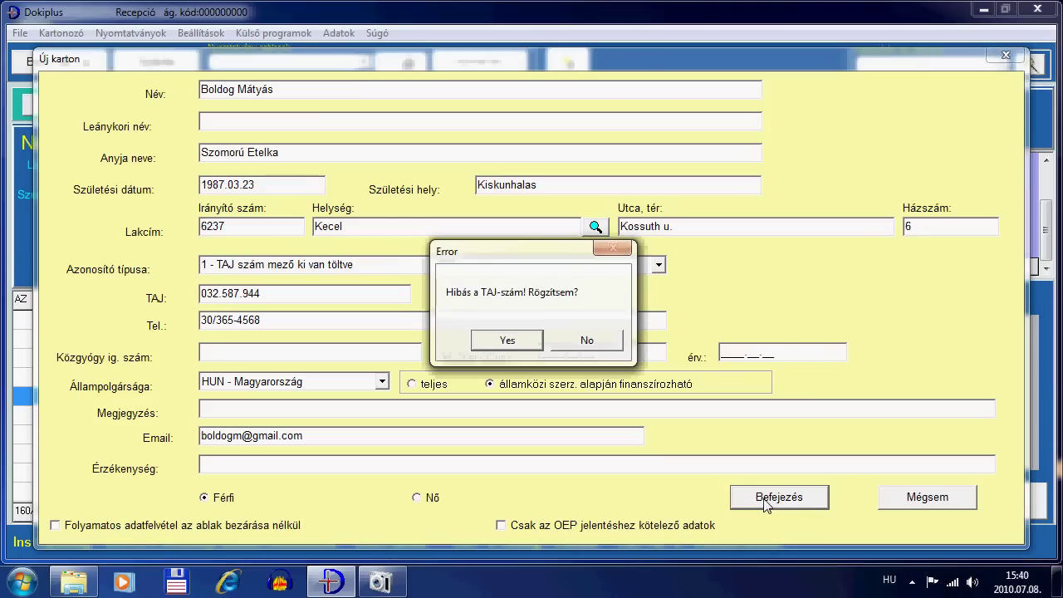
left_click(603, 352)
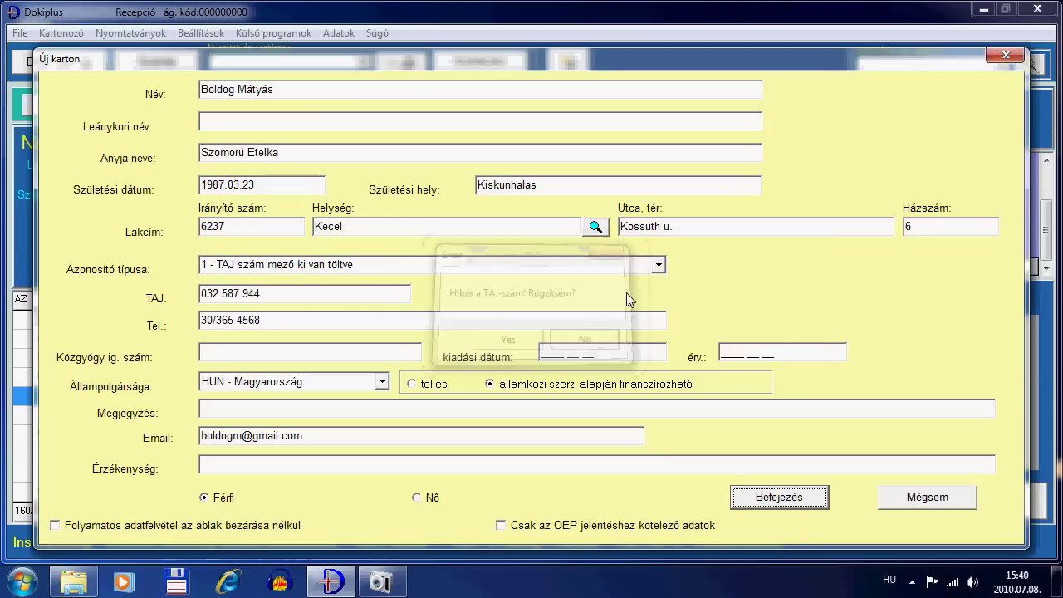
left_click(658, 264)
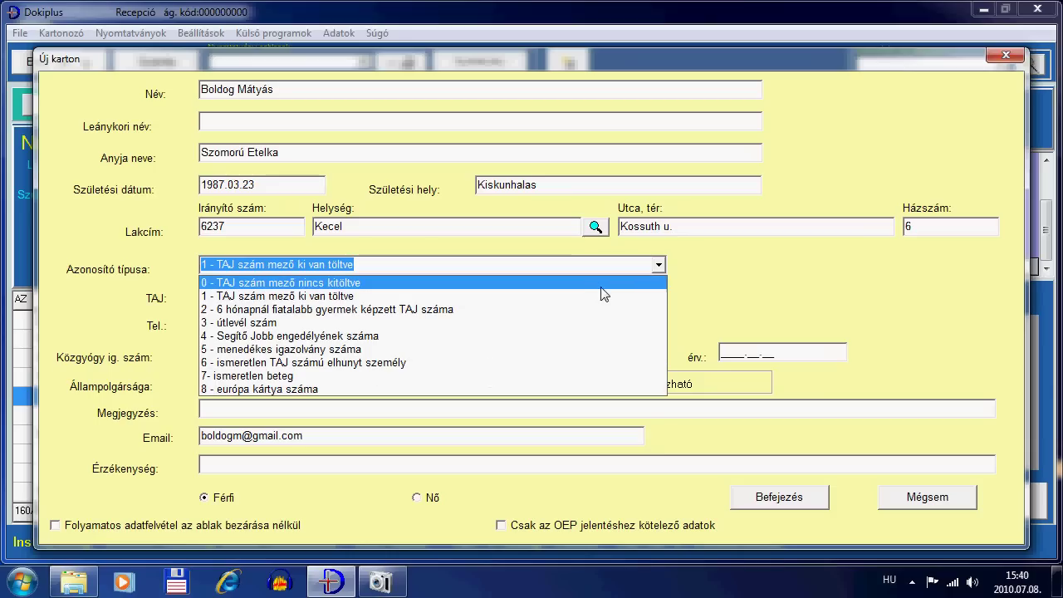
left_click(609, 286)
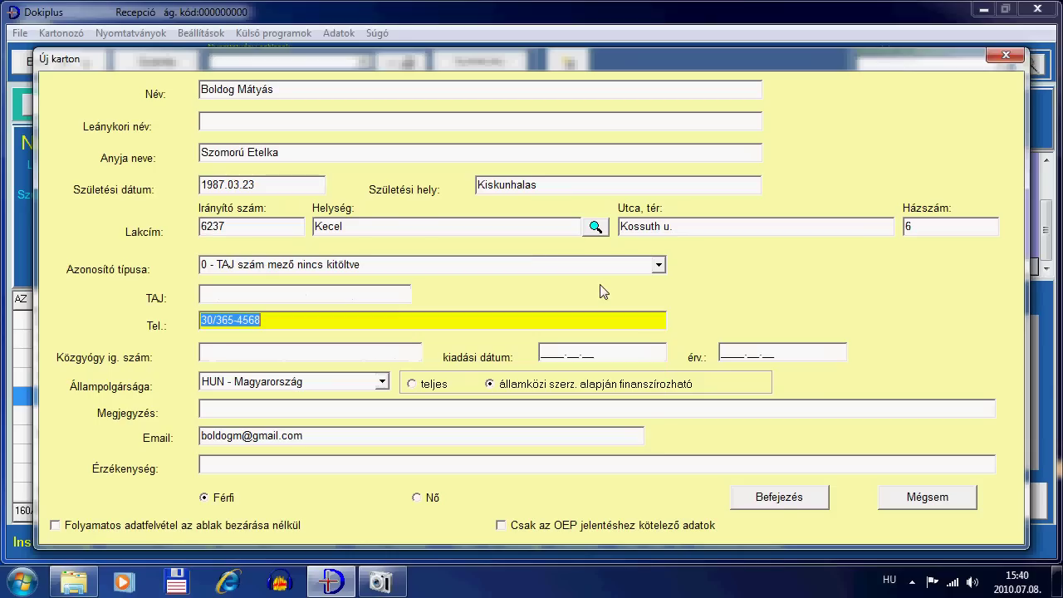
left_click(773, 508)
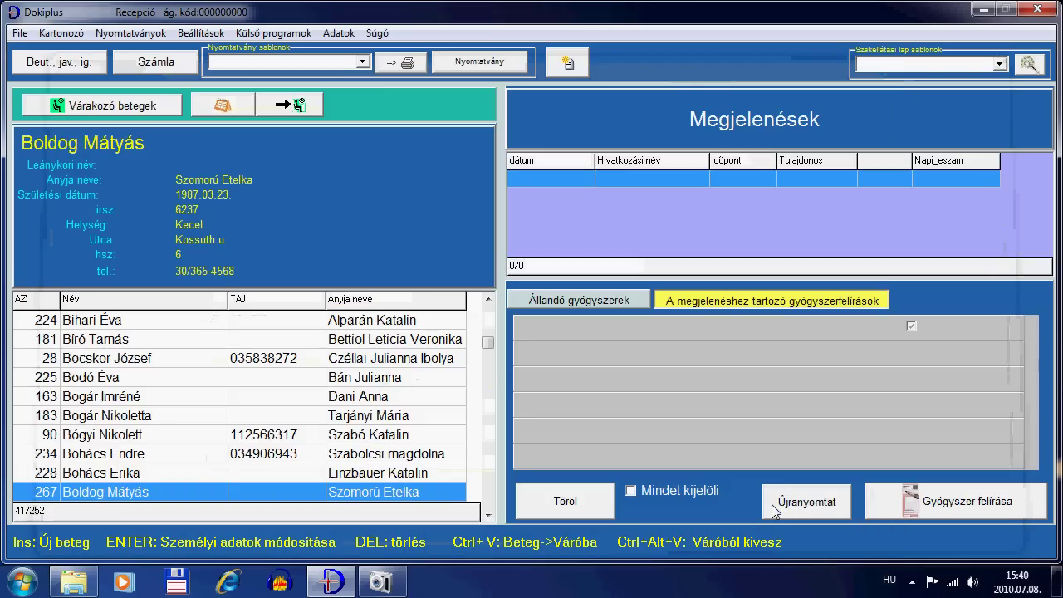